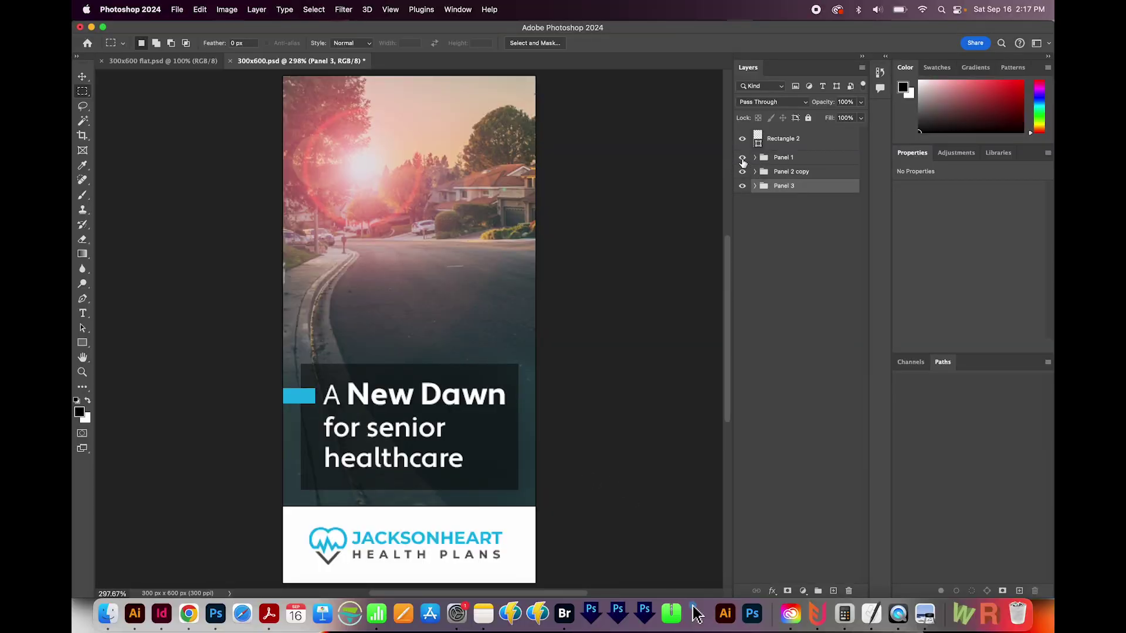
Step: Toggle the panel groups' visibility to preview the Medicare Part B, JHP Connect and A New Dawn panels
left_click(742, 159)
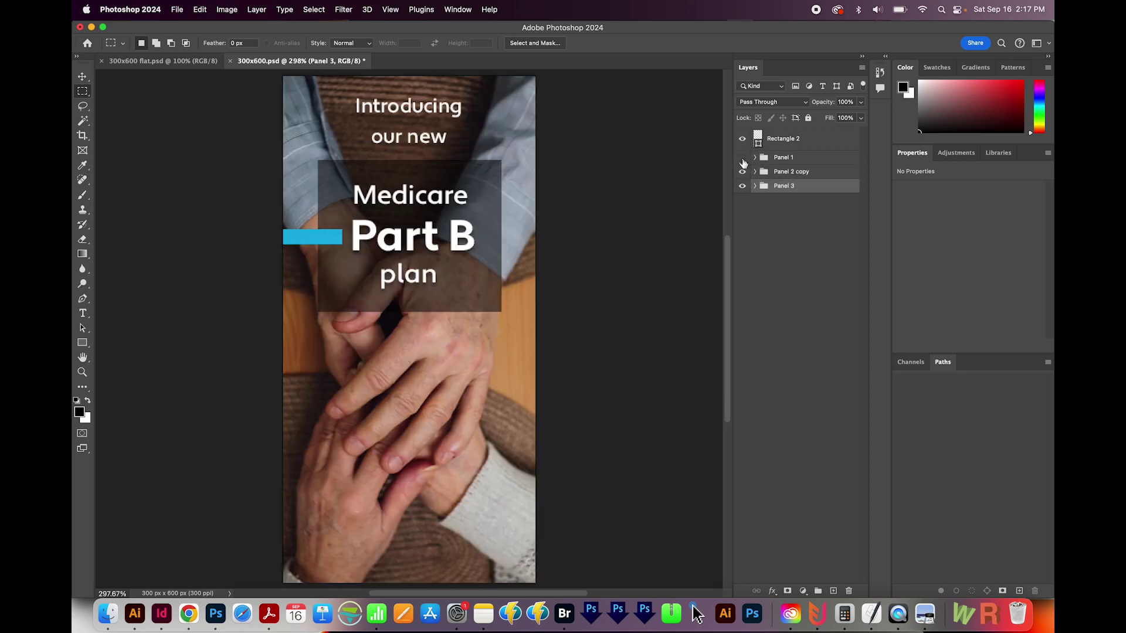
left_click(743, 172)
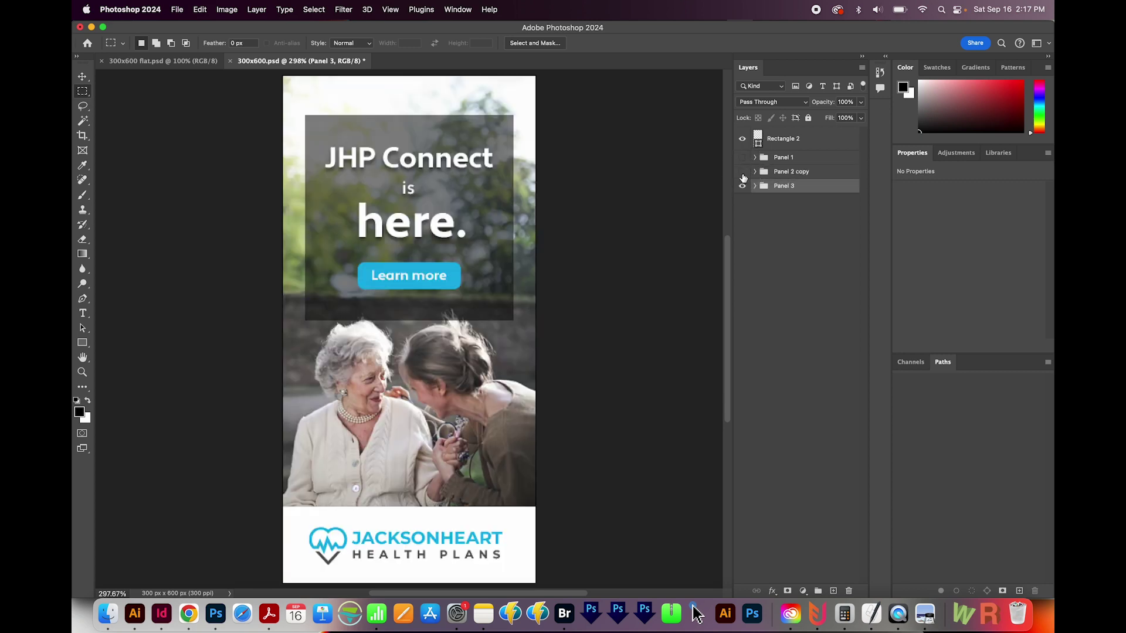
left_click(743, 157)
left_click(743, 172)
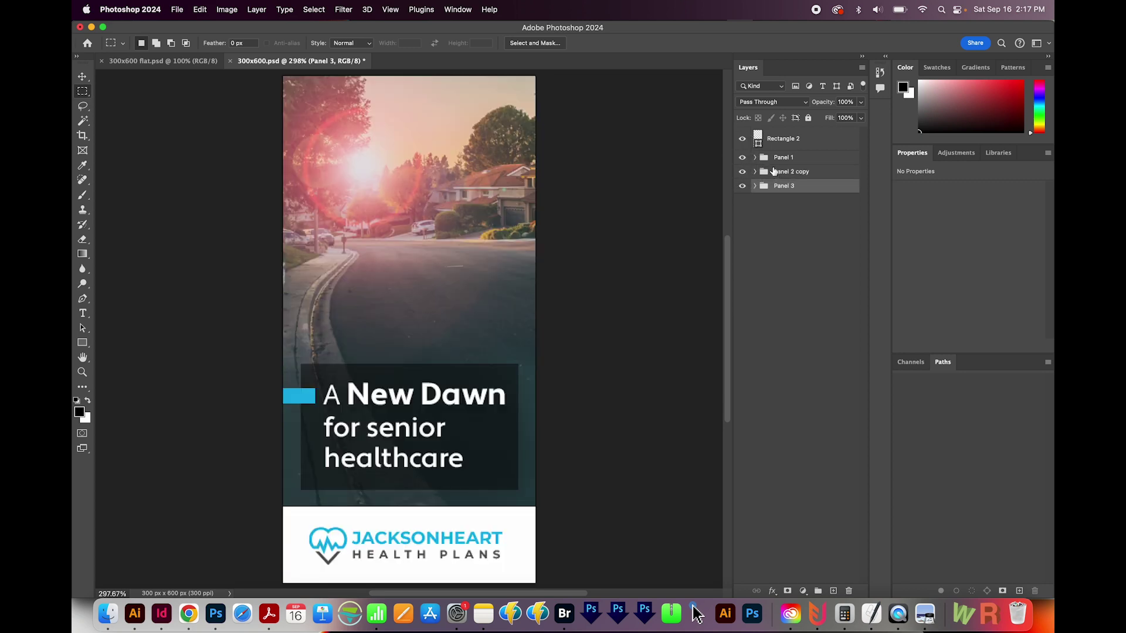
left_click(755, 157)
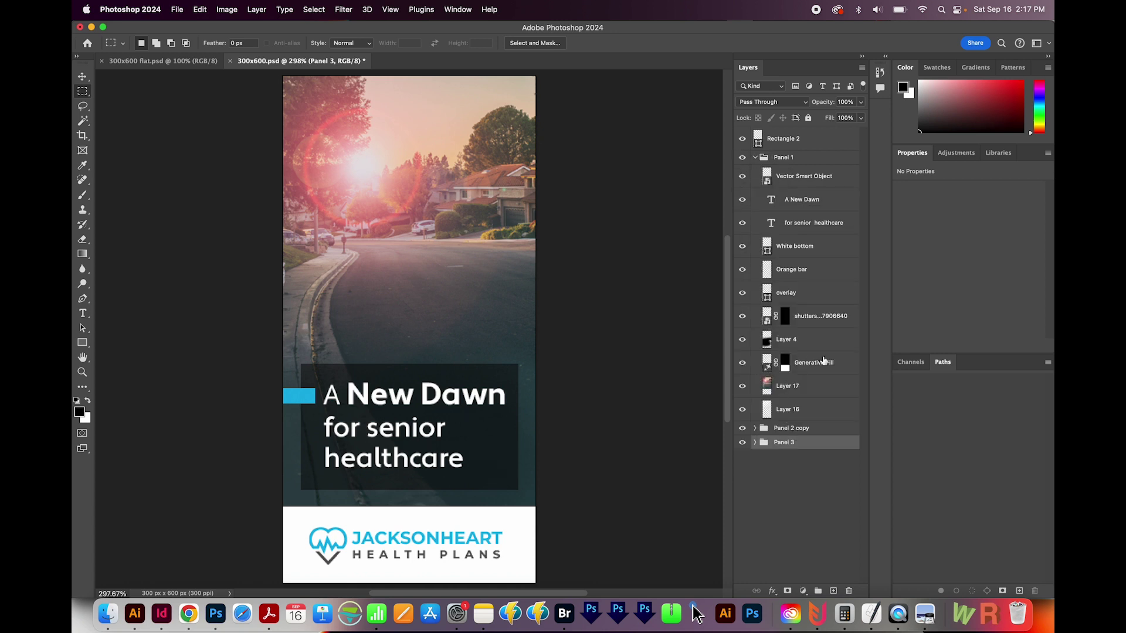
left_click(755, 157)
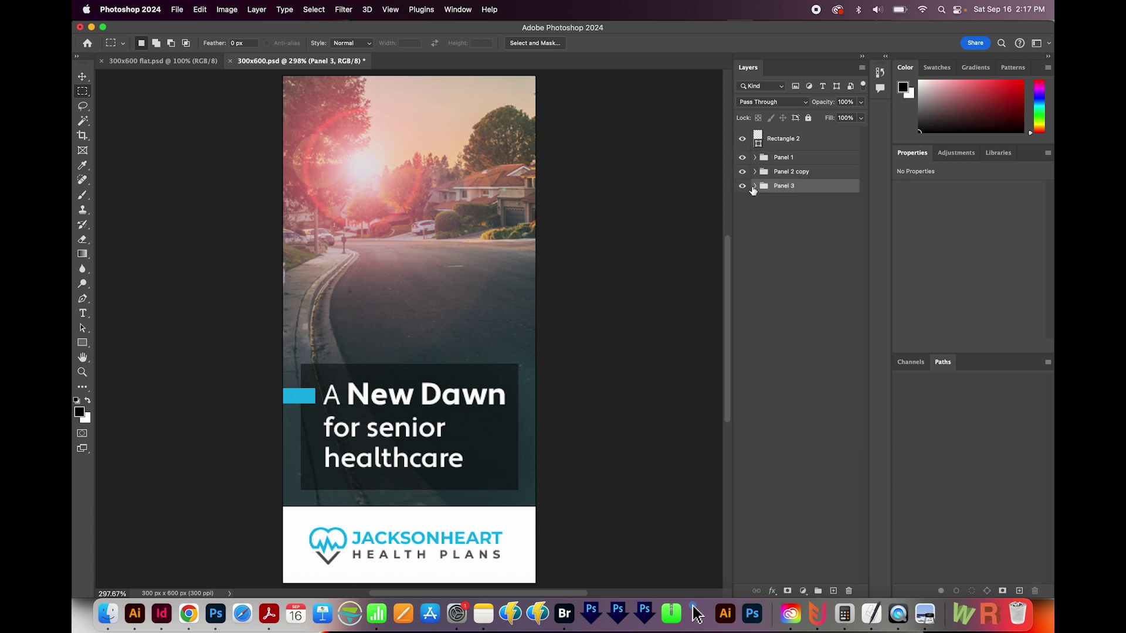
Step: Toggle Rectangle 2 on and off to check its effect, then deselect Panel 3
left_click(742, 140)
left_click(742, 140)
left_click(742, 139)
left_click(742, 139)
left_click(782, 182, "super")
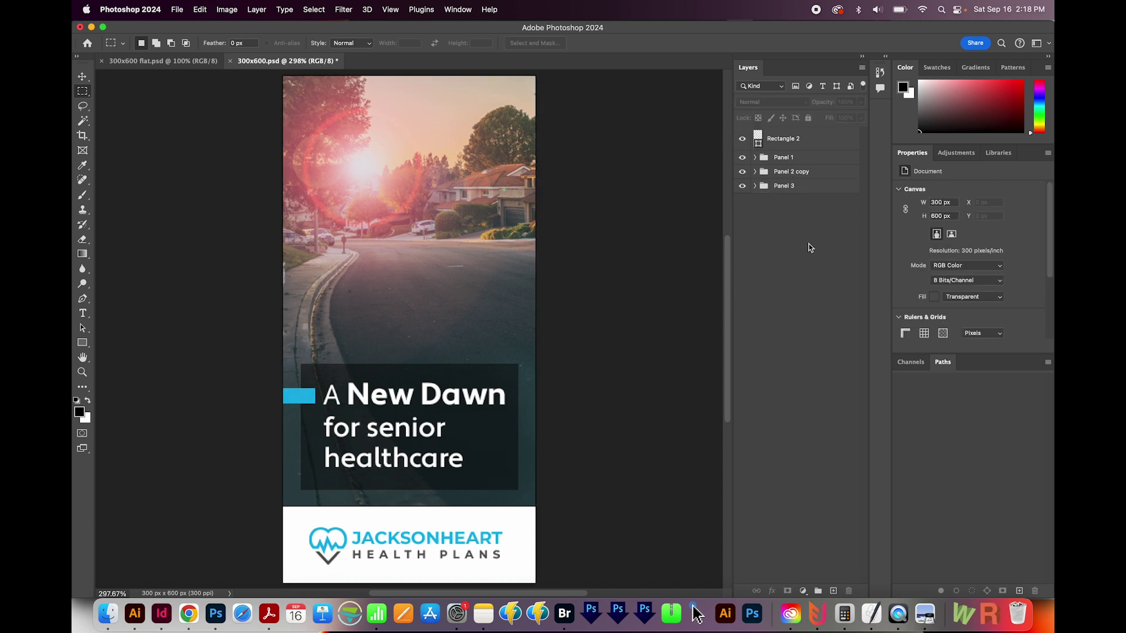
Step: Save a copy as 300x600 flat2.psd and duplicate Rectangle 2 above Panel 2 copy
left_click(178, 10)
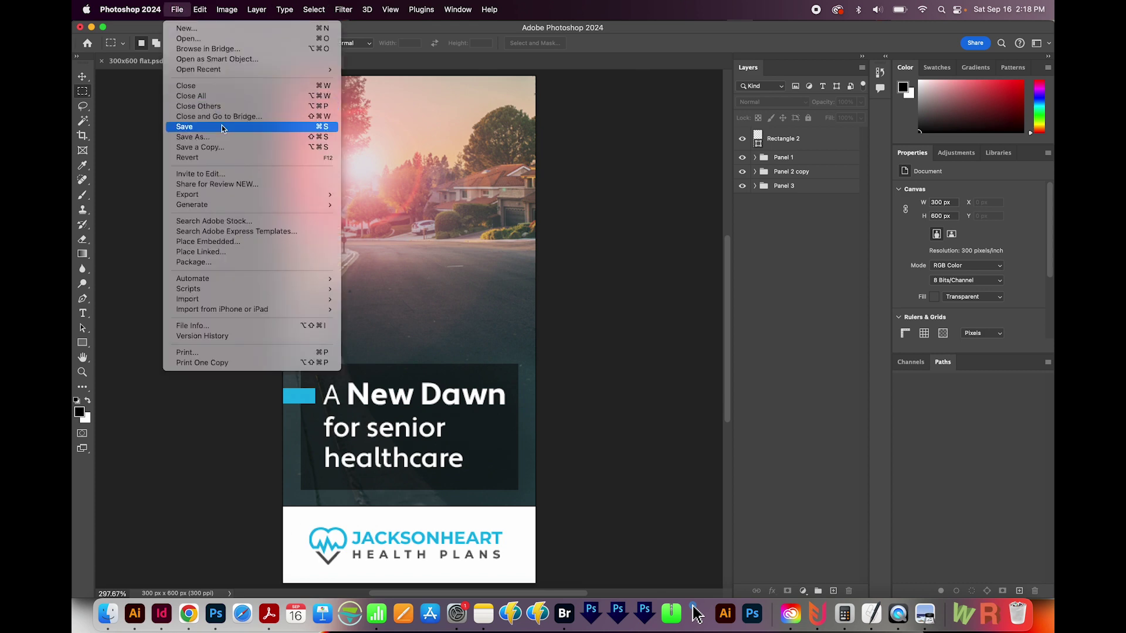
left_click(231, 137)
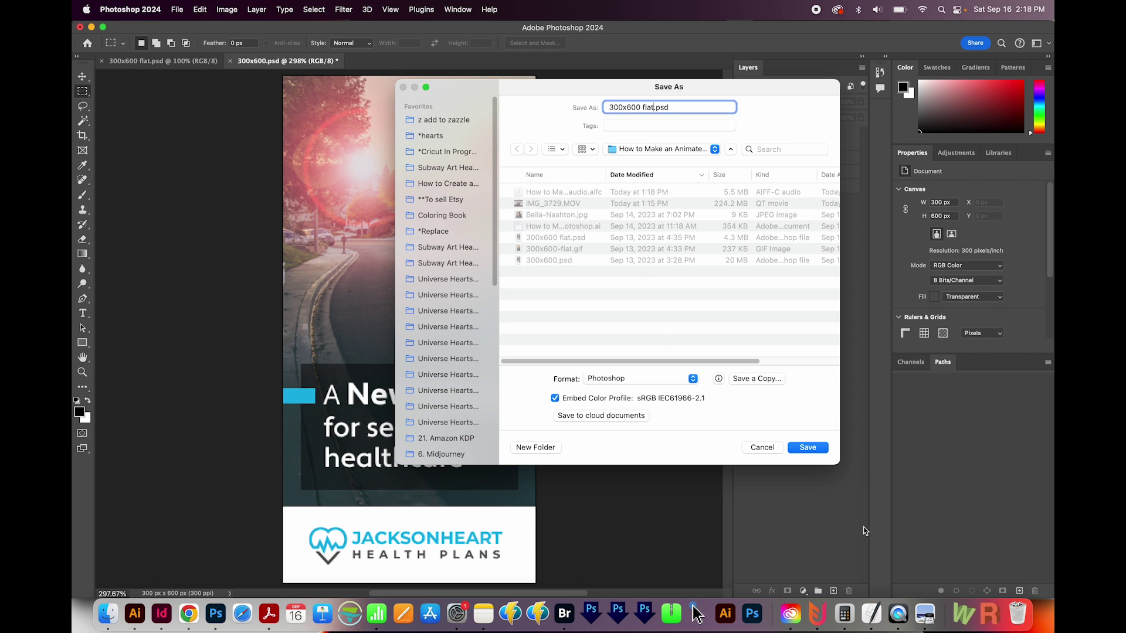
left_click(808, 448)
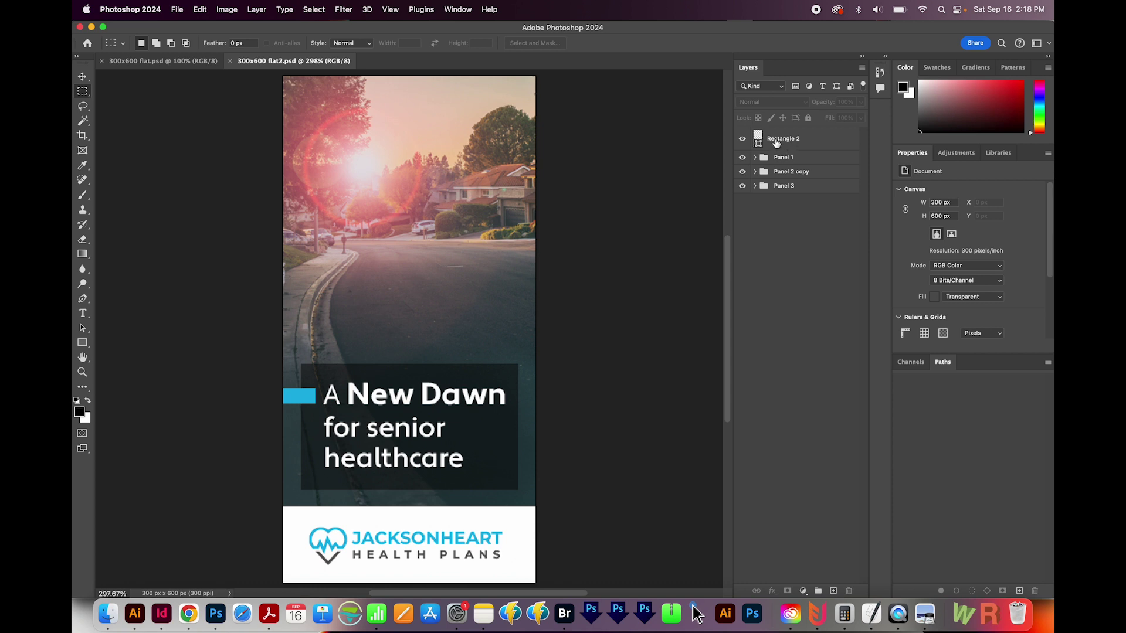
left_click_drag(773, 142, 785, 202)
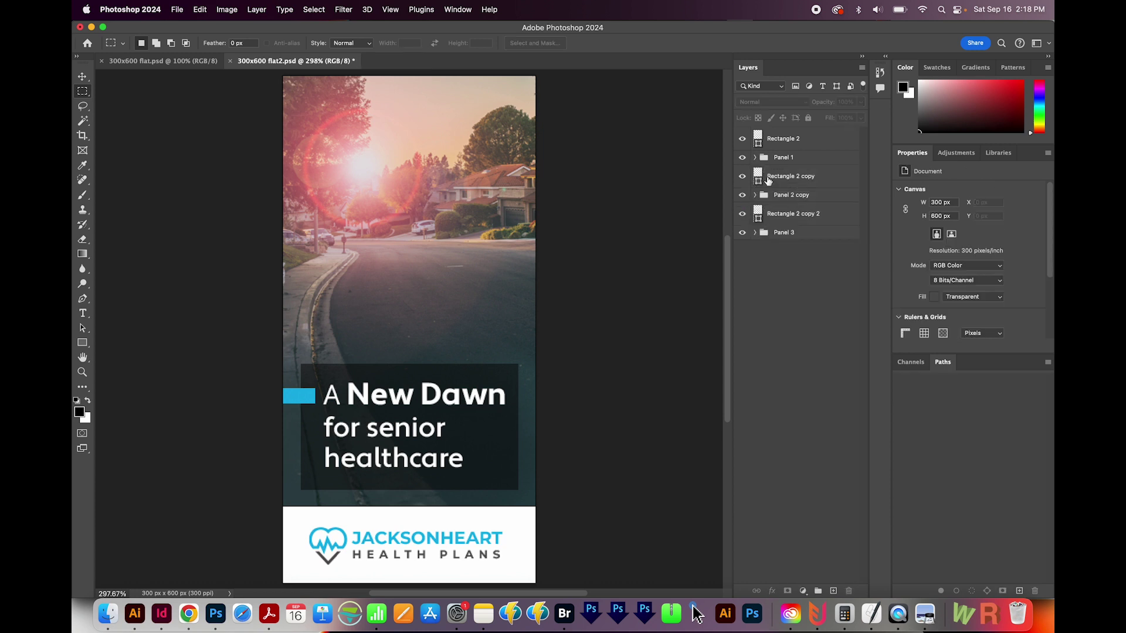
Step: Merge Rectangle 2 with Panel 1, Rectangle 2 copy with Panel 2 copy, and Rectangle 2 copy 2 with Panel 3
left_click(788, 140)
left_click(787, 156, "shift")
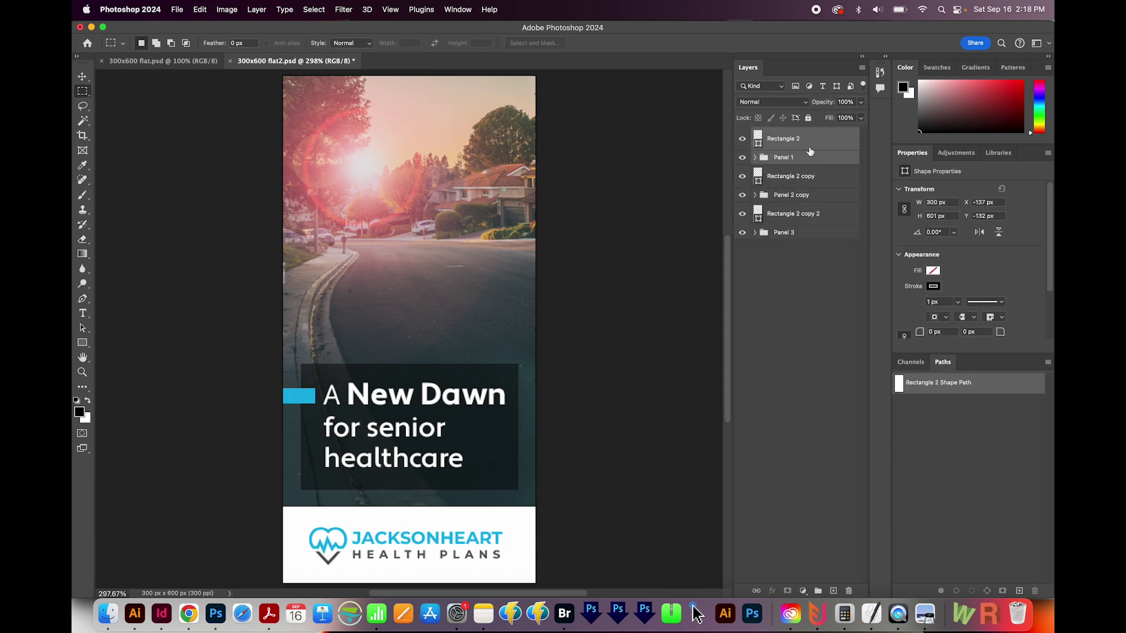
key("super+e")
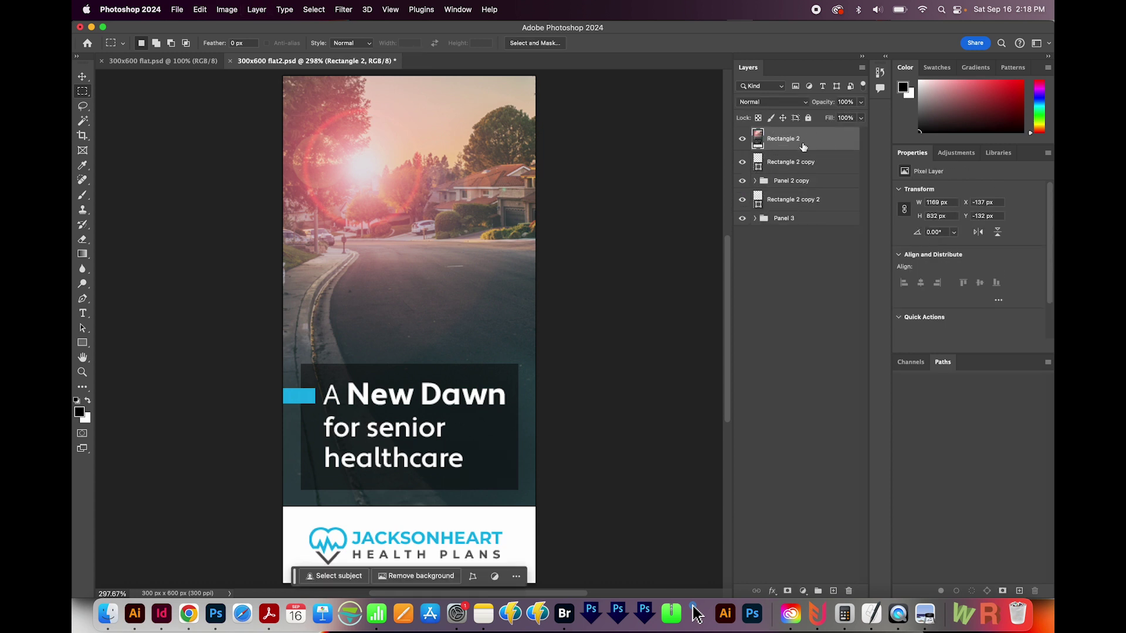
left_click(775, 168)
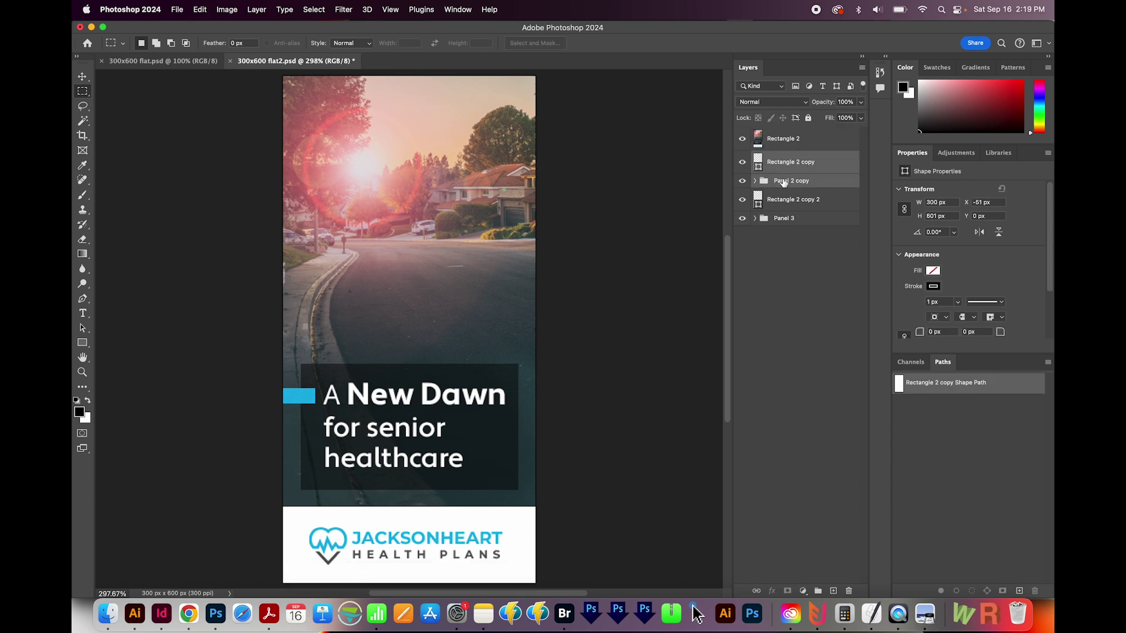
key("super+e")
left_click(777, 207)
left_click(780, 185, "shift")
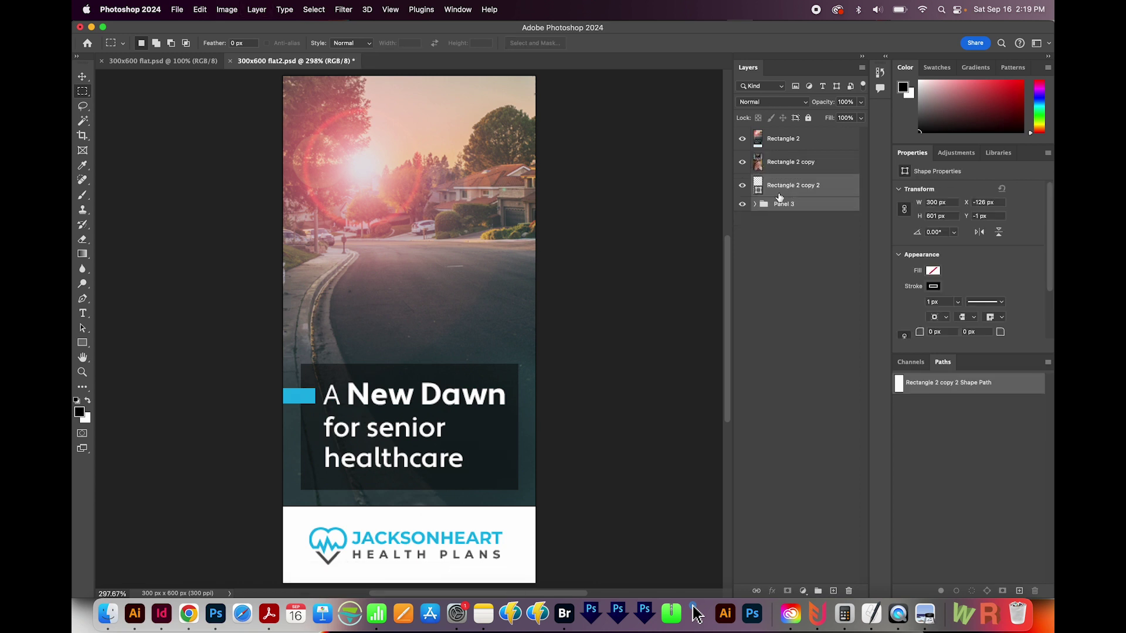
key("super+e")
left_click(821, 211)
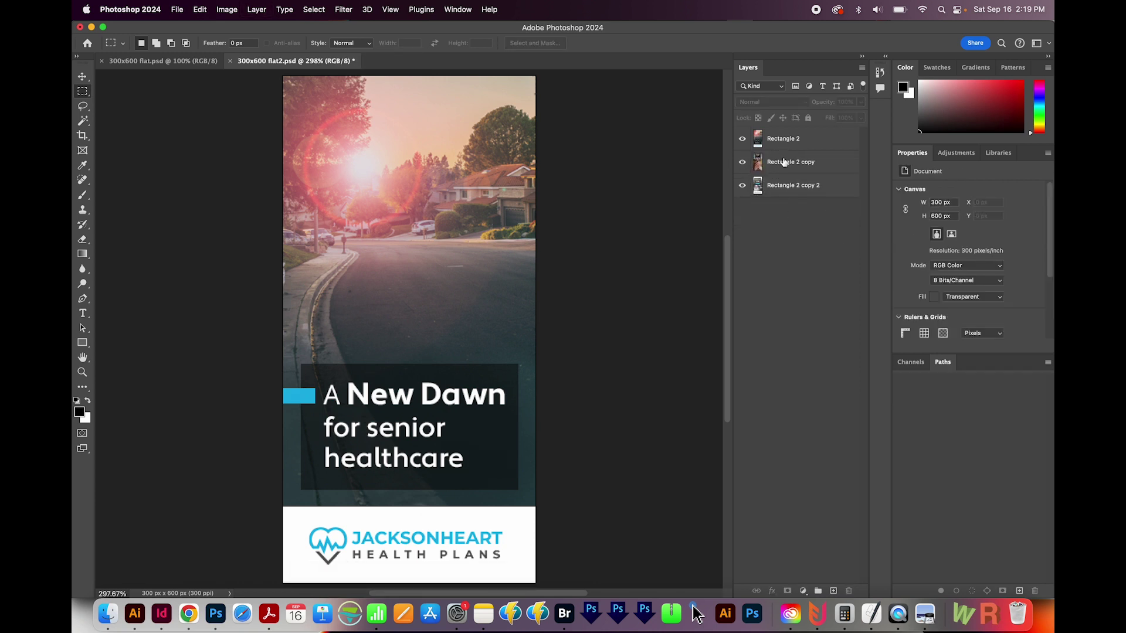
Step: Show the Timeline panel and reorder layers: Rectangle 2 copy 2 on top, Rectangle 2 at bottom
left_click(458, 10)
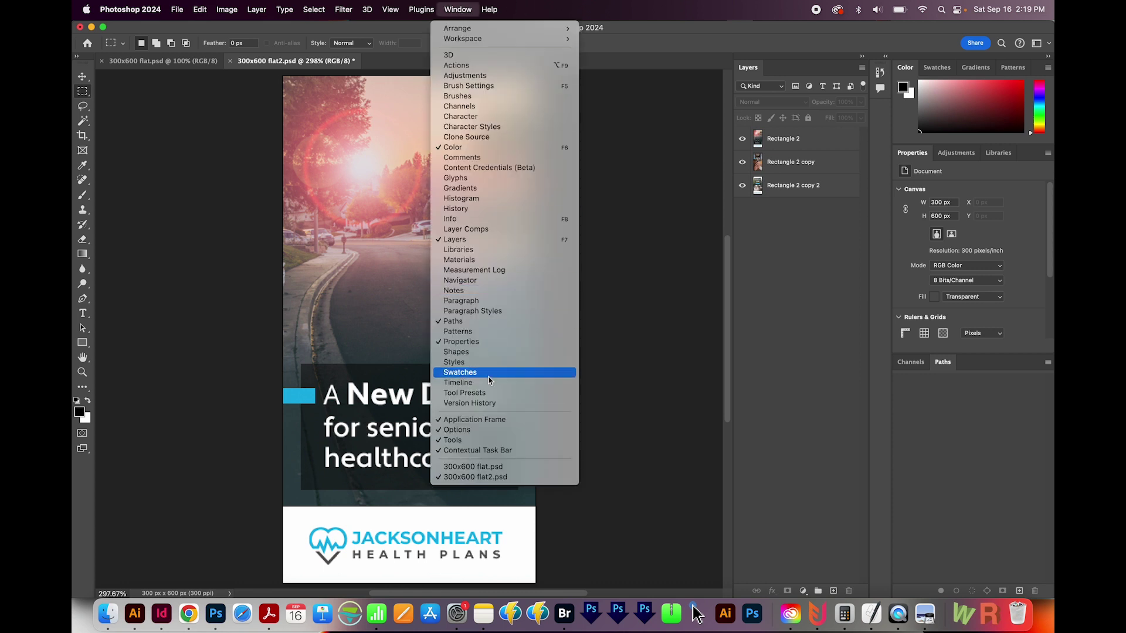
left_click(491, 382)
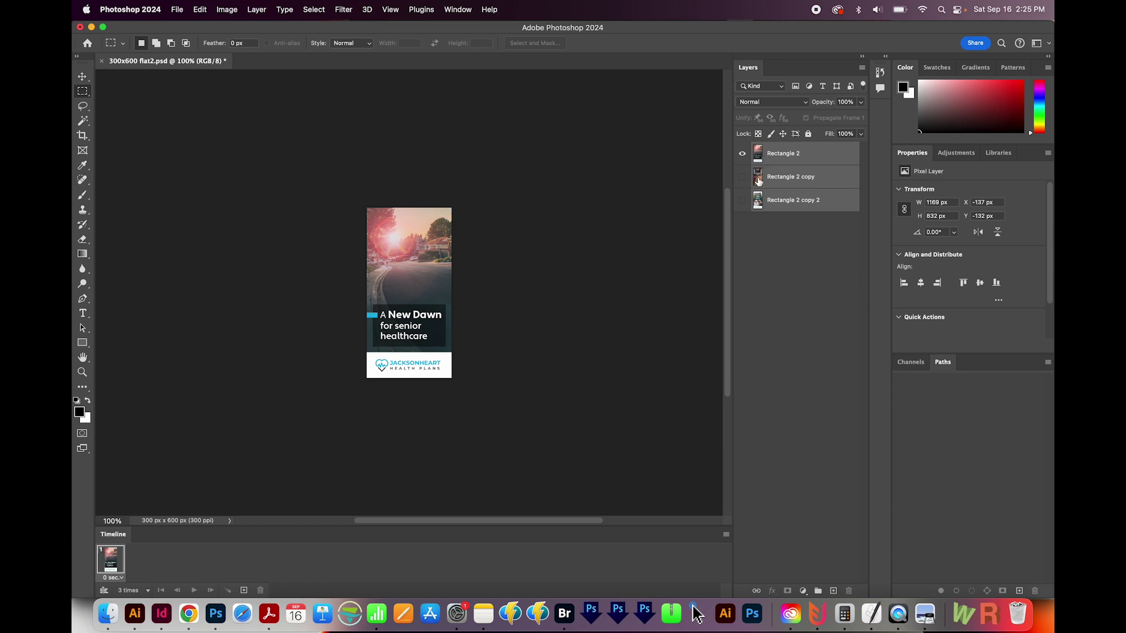
left_click(804, 223)
left_click(782, 154)
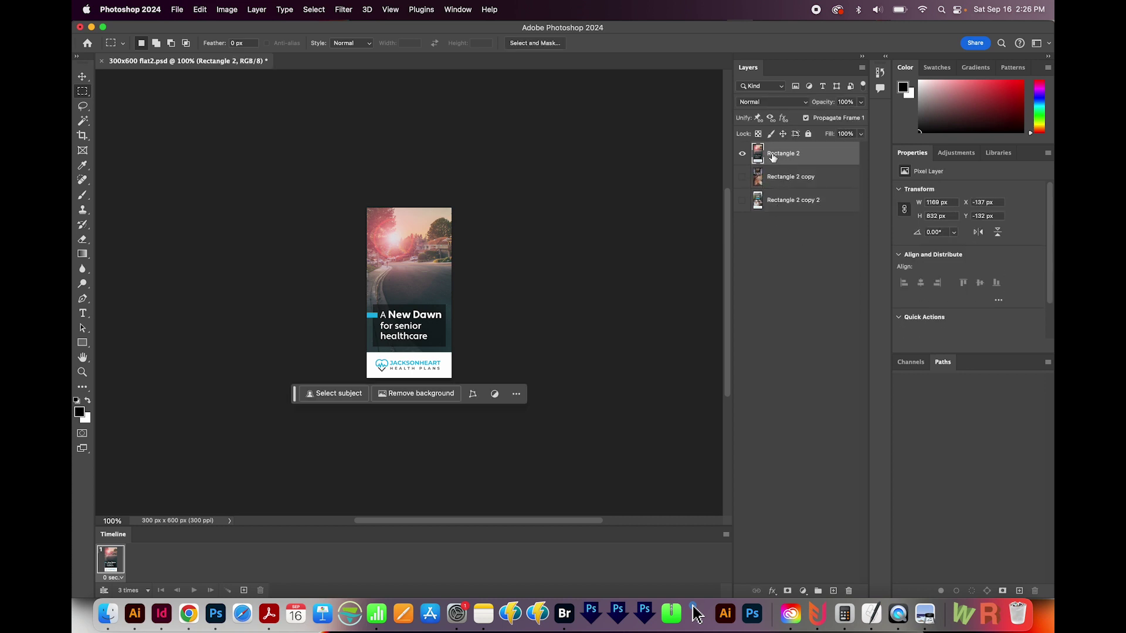
left_click_drag(773, 154, 778, 226)
left_click_drag(780, 186, 782, 145)
Step: Select all three layers and use Make Frames From Layers to create one frame per layer
left_click(324, 9)
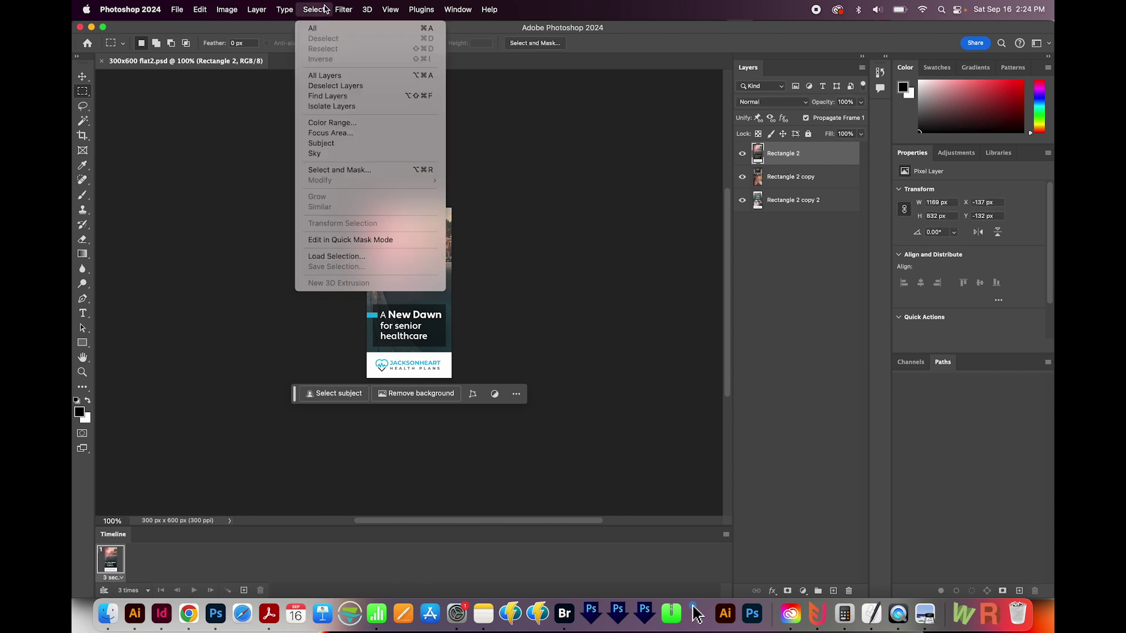
left_click(359, 76)
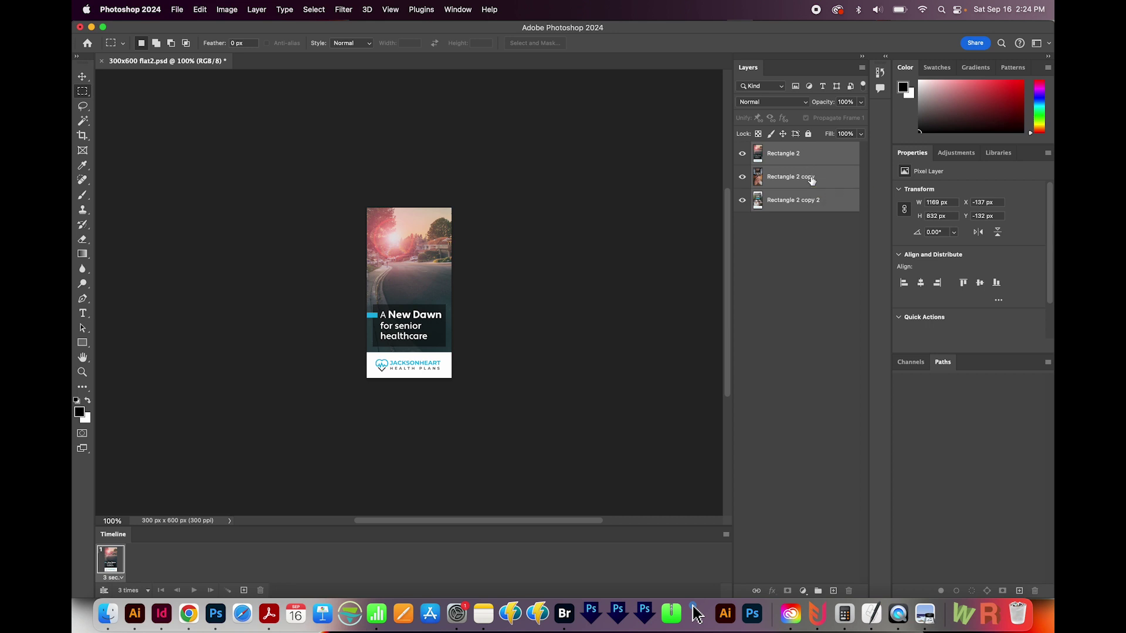
left_click(726, 535)
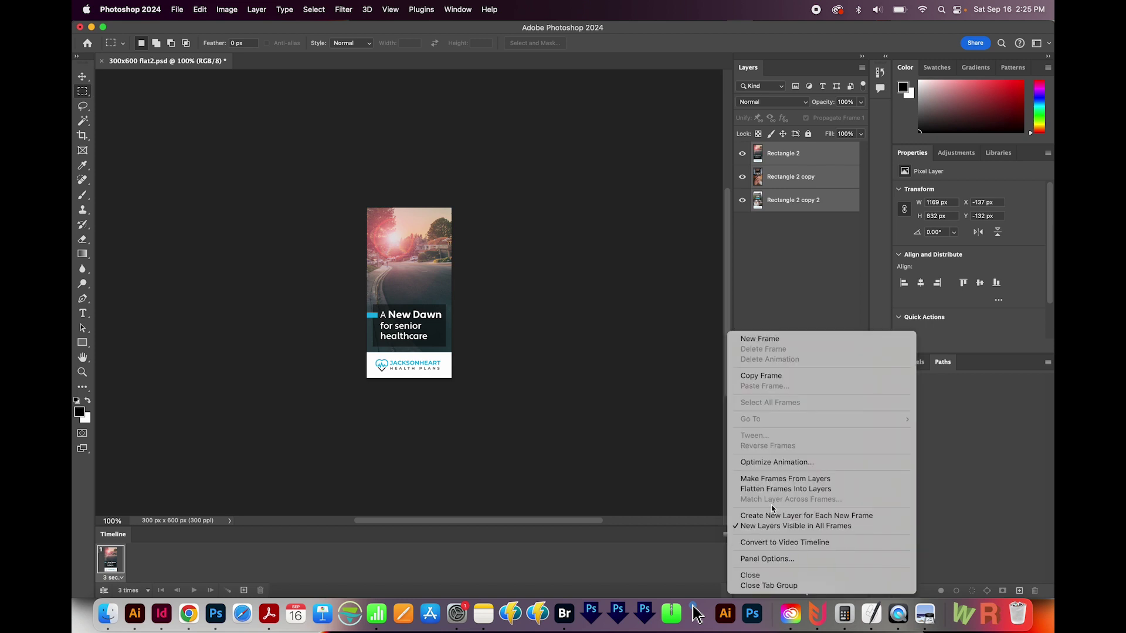
left_click(795, 480)
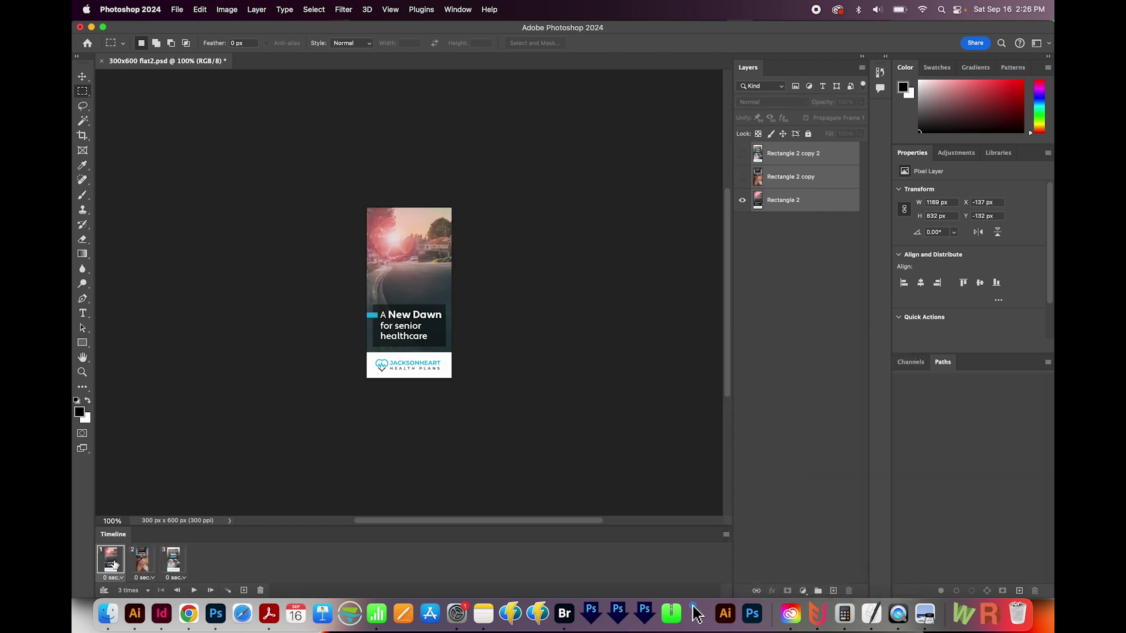
Step: Select all three frames, set their delay to 3 seconds, and set looping to Forever
left_click(173, 562, "shift")
left_click(249, 567)
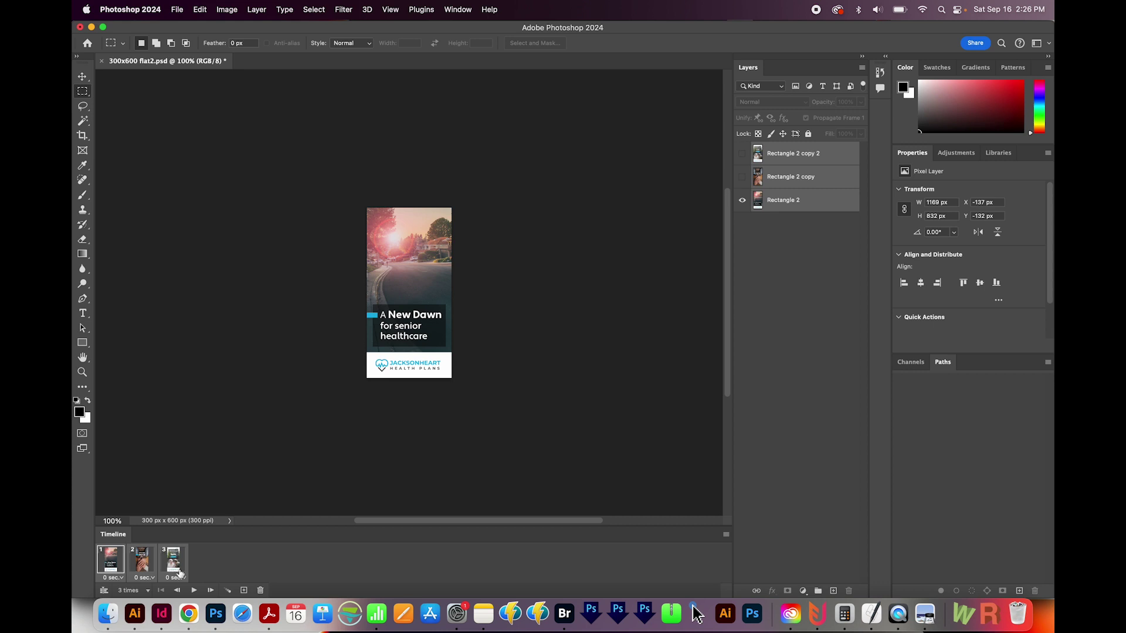
left_click(115, 578)
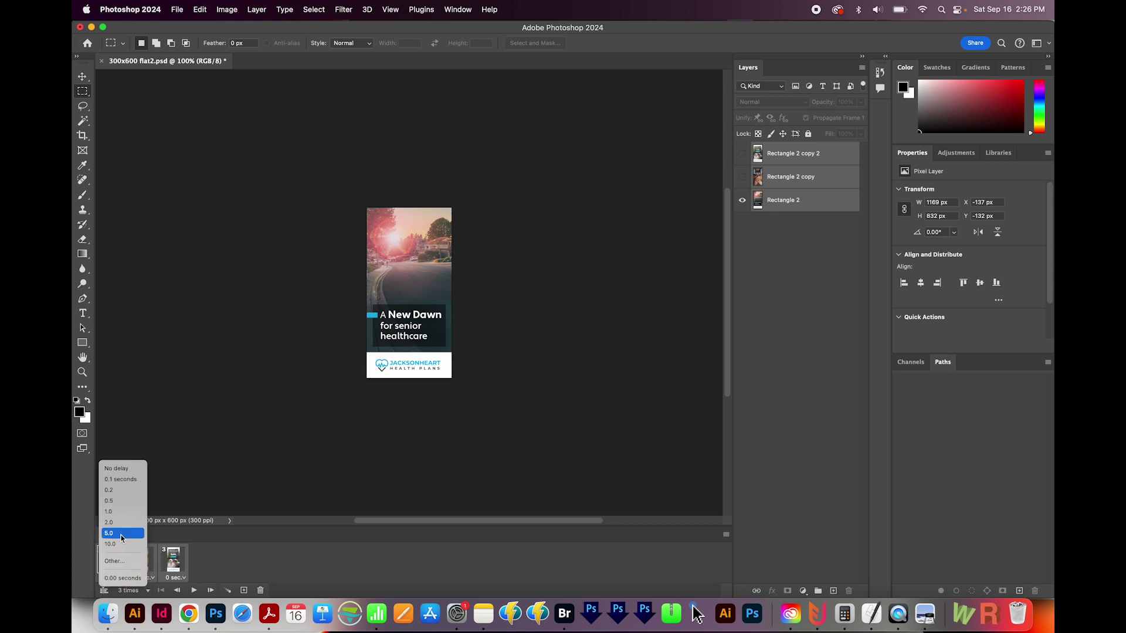
left_click(115, 561)
type("3")
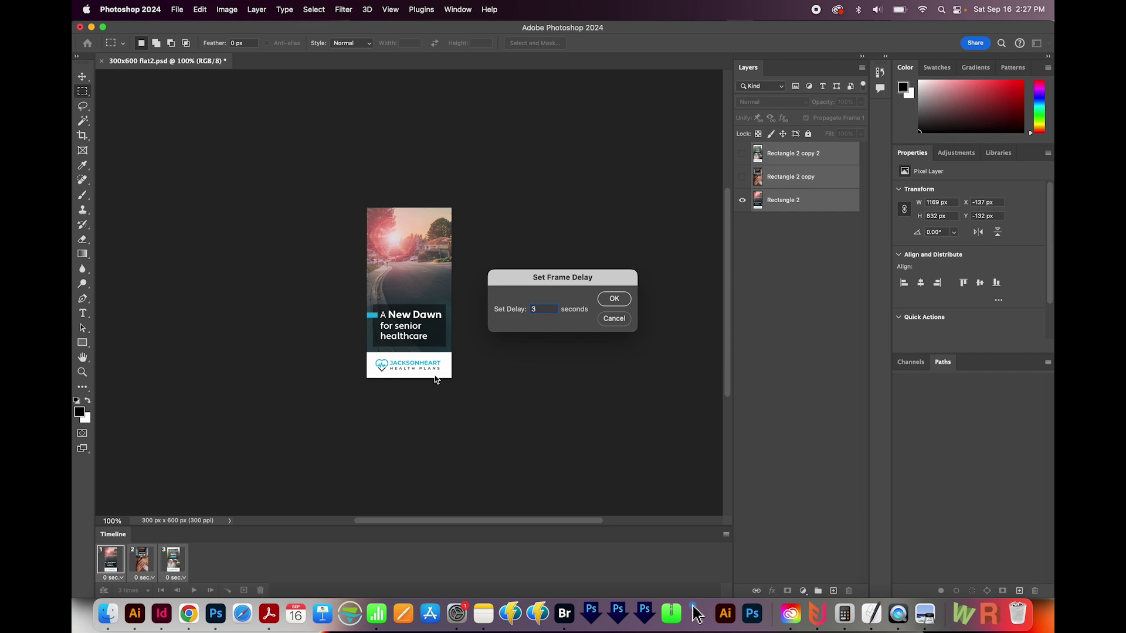
left_click(609, 299)
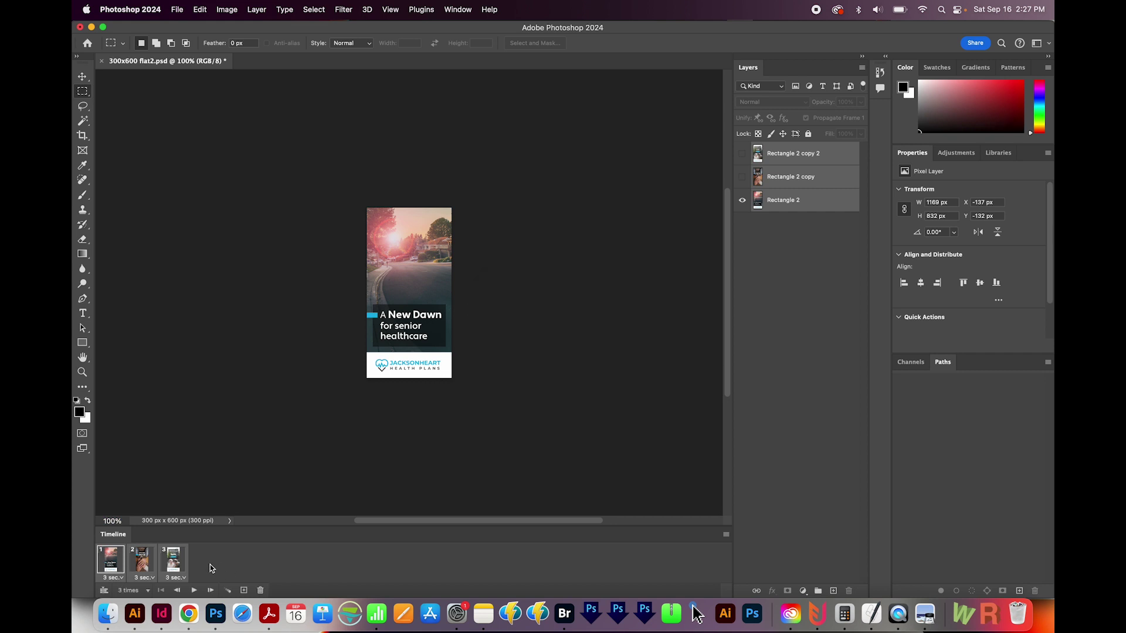
left_click(146, 592)
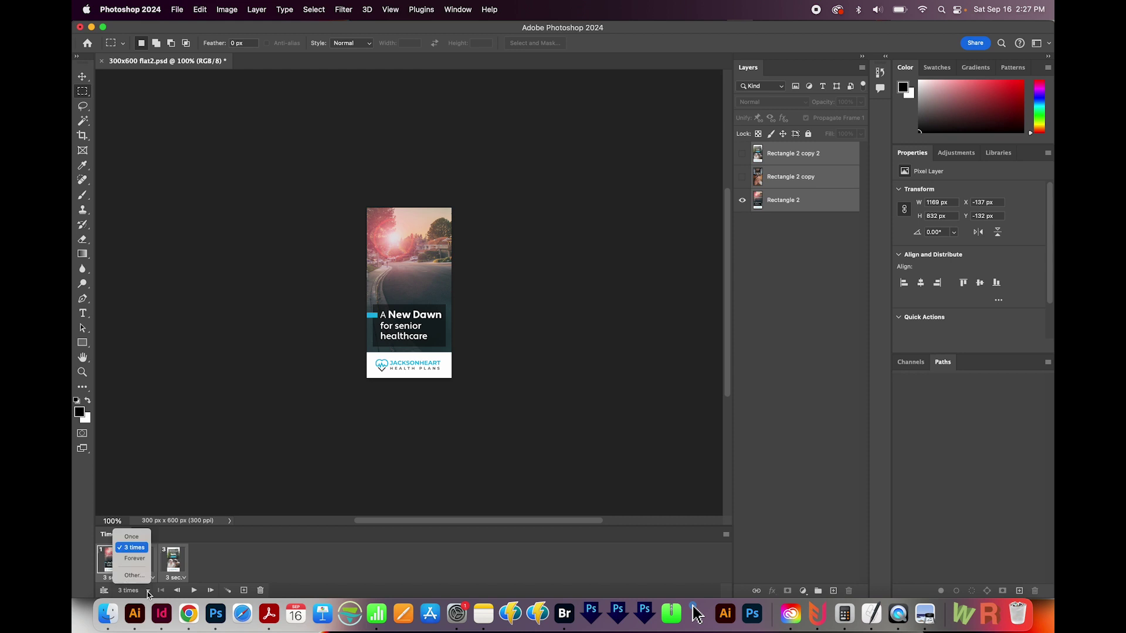
left_click(140, 562)
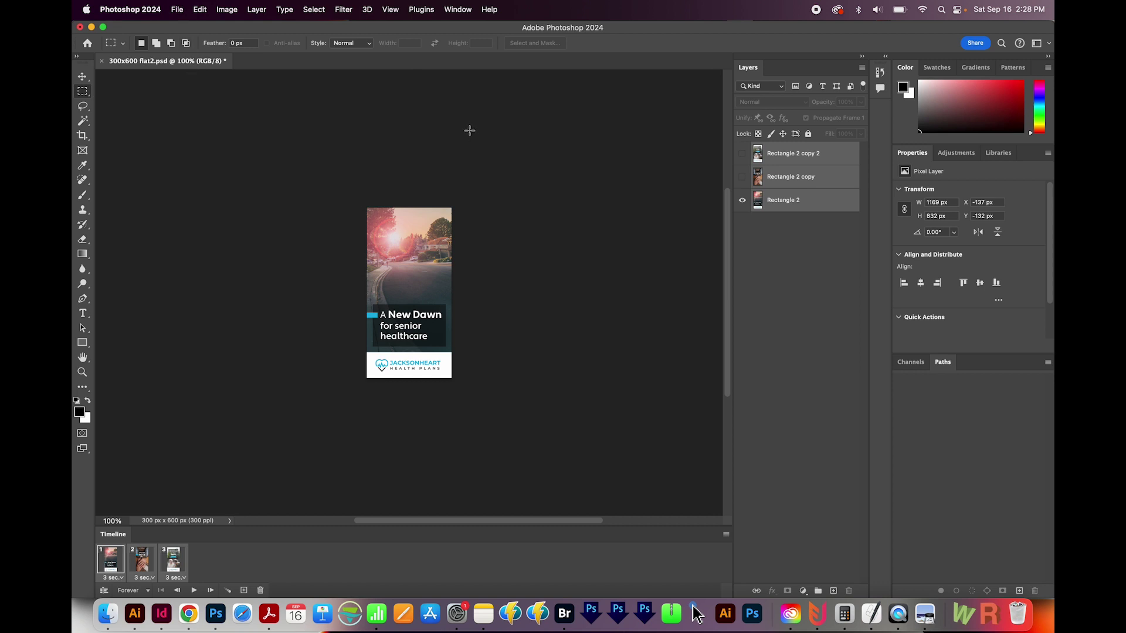
Step: Export through Save for Web (Legacy) in GIF format as 300x600-flat2.gif
left_click(177, 10)
mouse_move(242, 200)
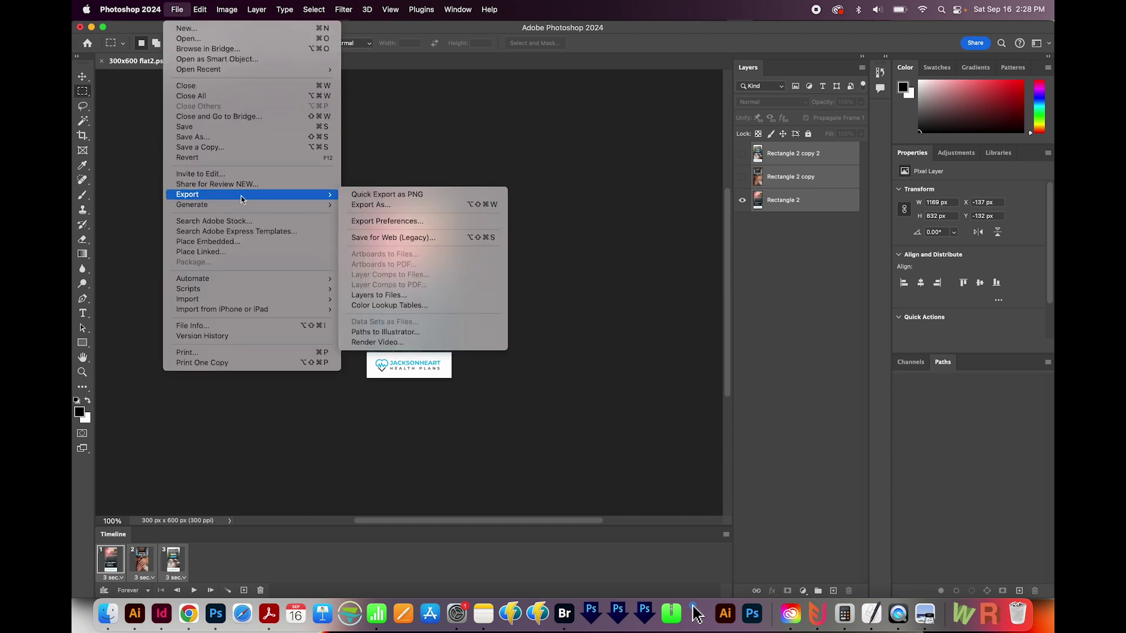
left_click(388, 241)
left_click(786, 117)
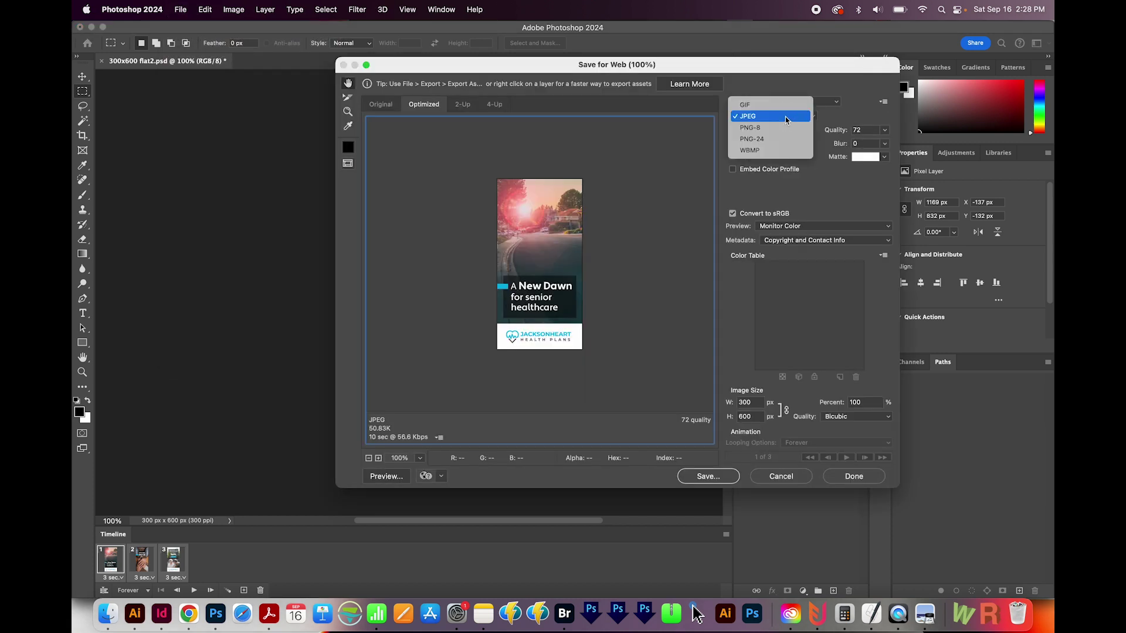
left_click(756, 105)
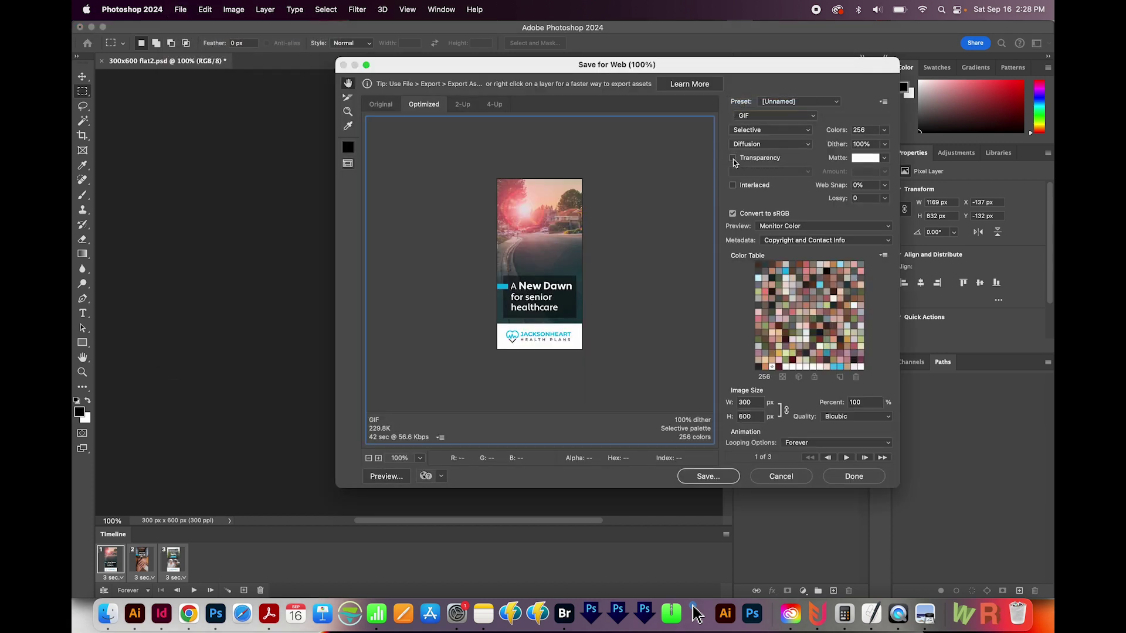
left_click(709, 480)
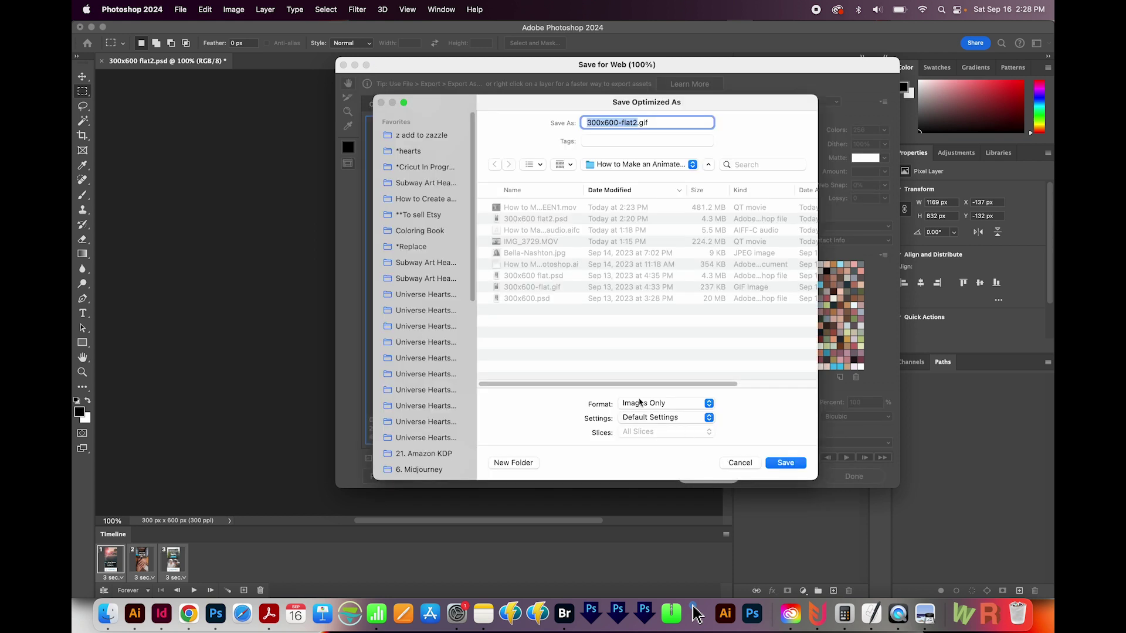
left_click(785, 464)
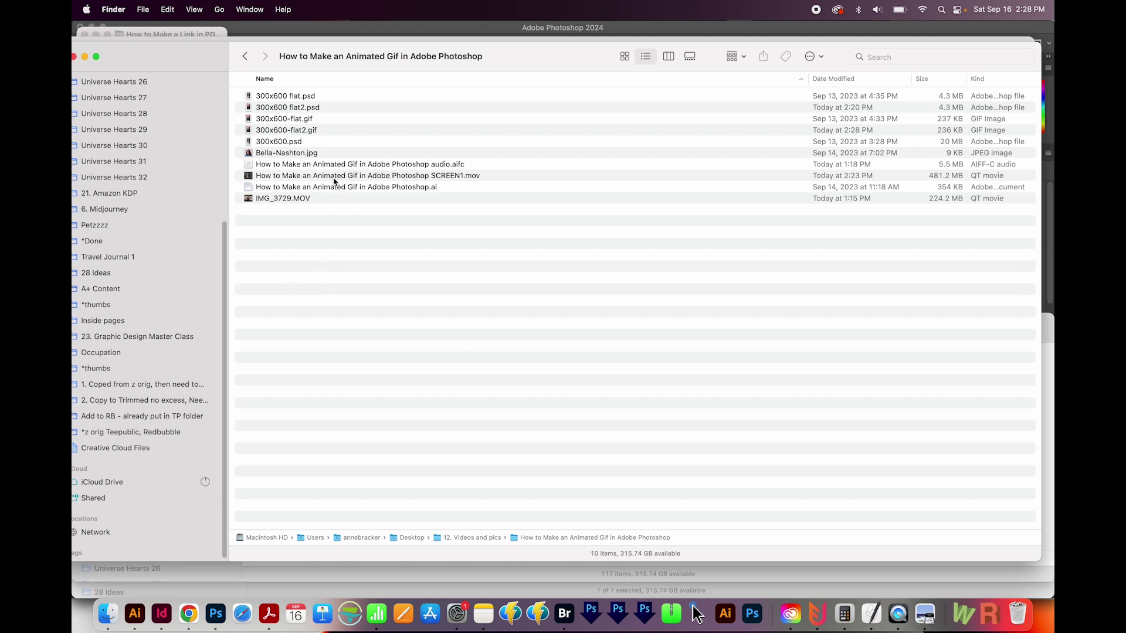
left_click(327, 132)
Step: Quick Look 300x600-flat2.gif, then drag it onto Chrome in the Dock to watch it play
key("space")
key("space")
left_click_drag(268, 132, 193, 627)
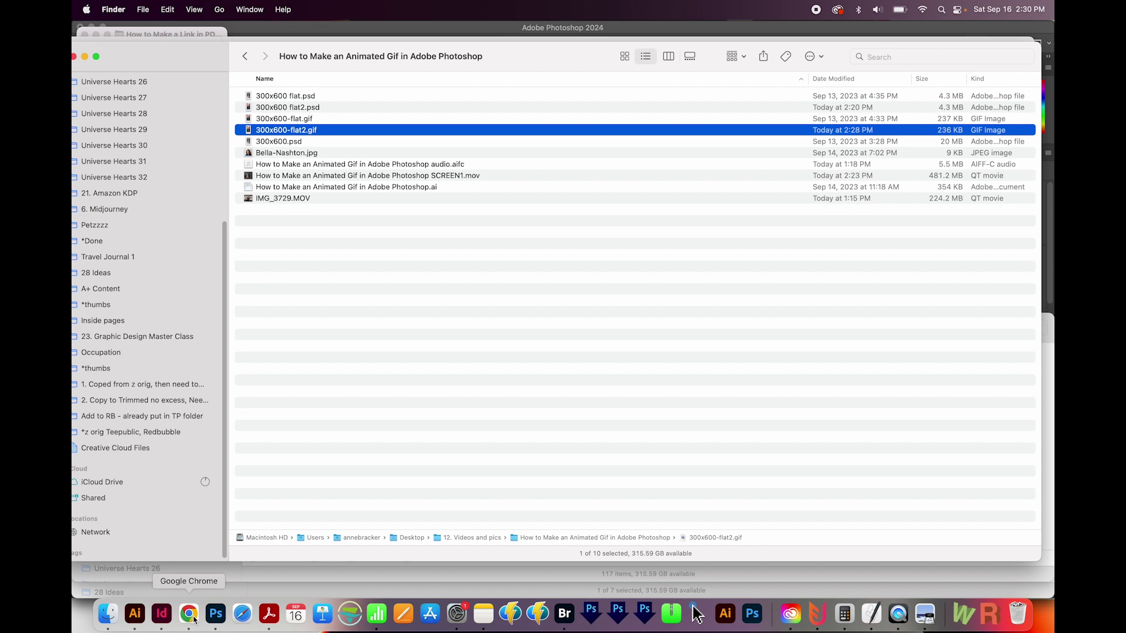
Step: Bring Photoshop with 300x600 flat2.psd back to the front from the Dock
left_click(218, 620)
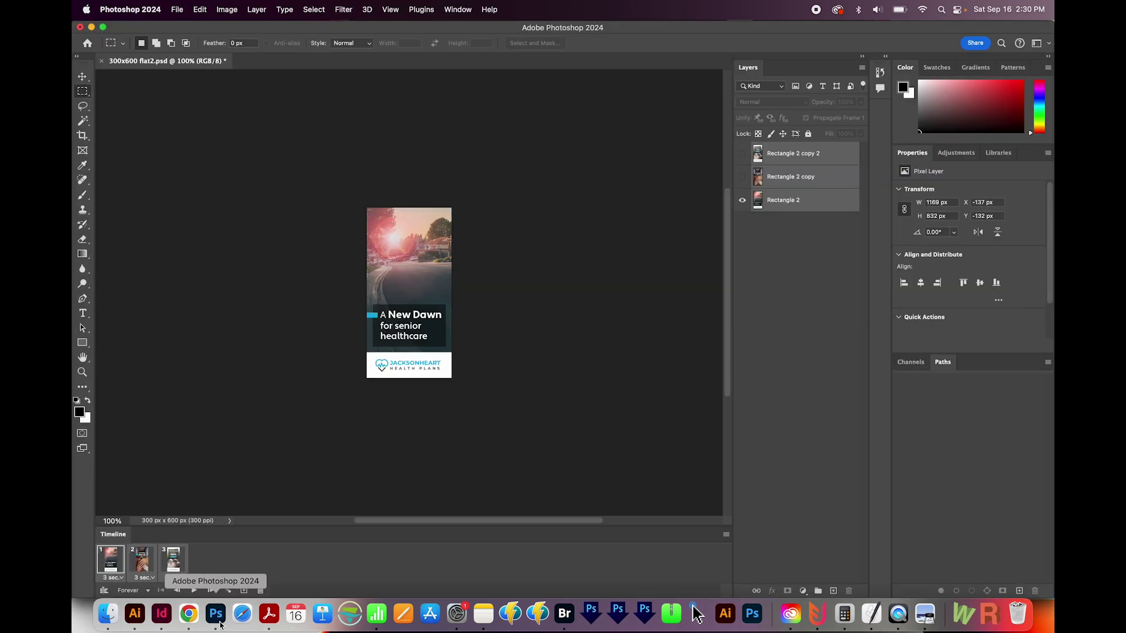